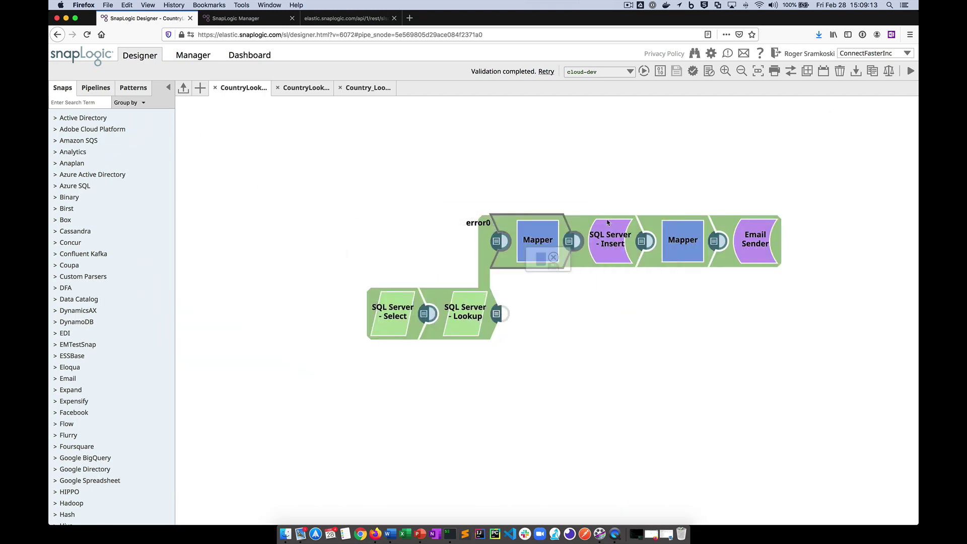
Review the error path's SQL Server - Insert settings and the Approve? link expression in the Mapper before the Email Sender.
left_click(606, 239)
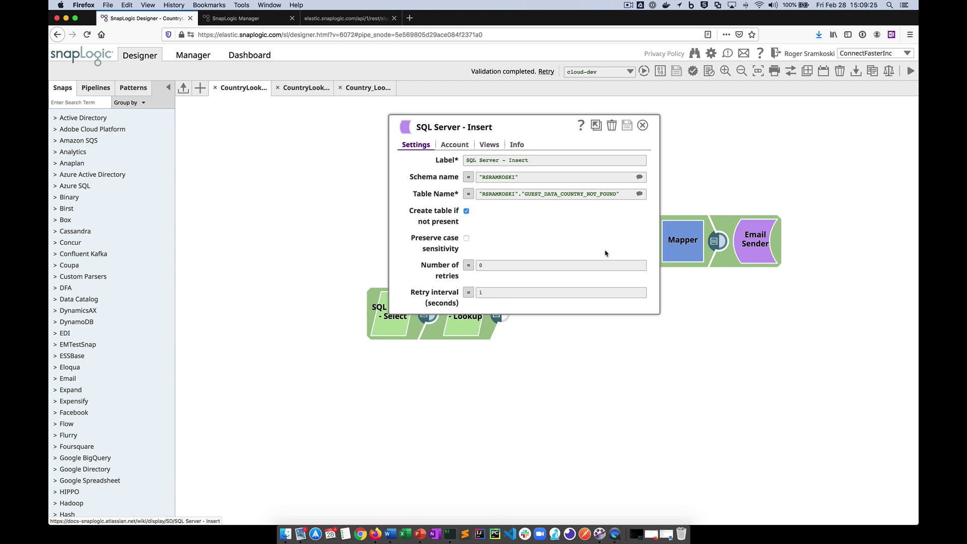
left_click(643, 125)
left_click(678, 231)
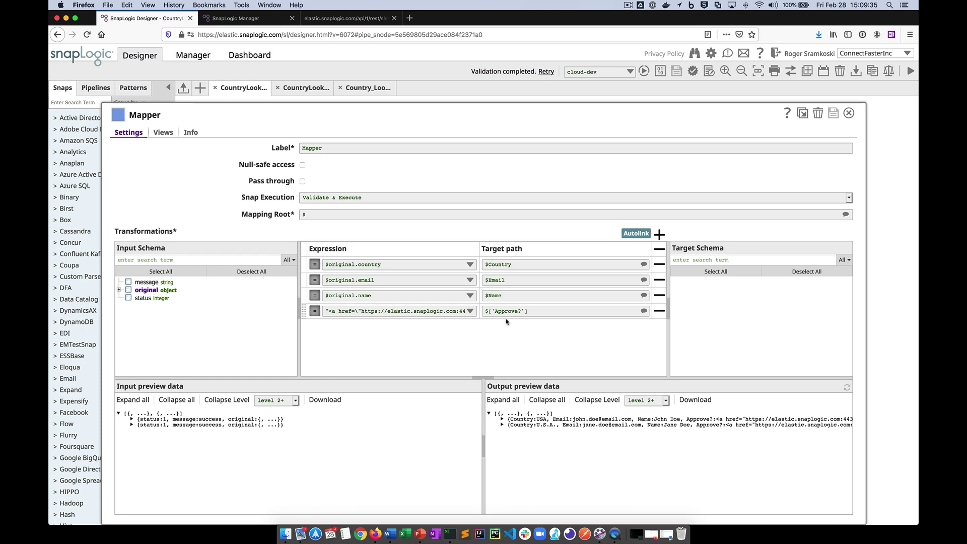
left_click(471, 311)
left_click(471, 325)
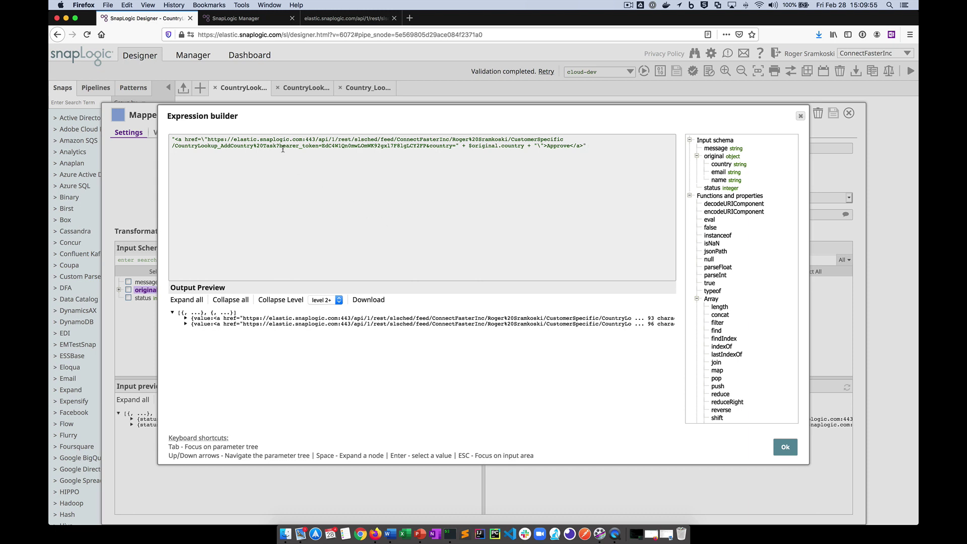
left_click_drag(281, 146, 534, 146)
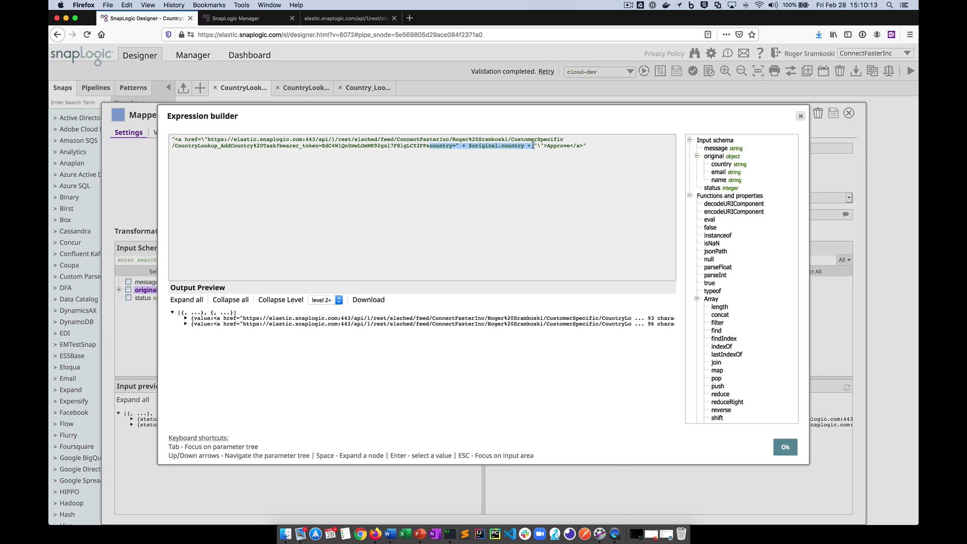
left_click(781, 454)
left_click(849, 113)
Examine the Email Sender's settings, including the email type options, the full HTML template body and the table-data path.
left_click(756, 241)
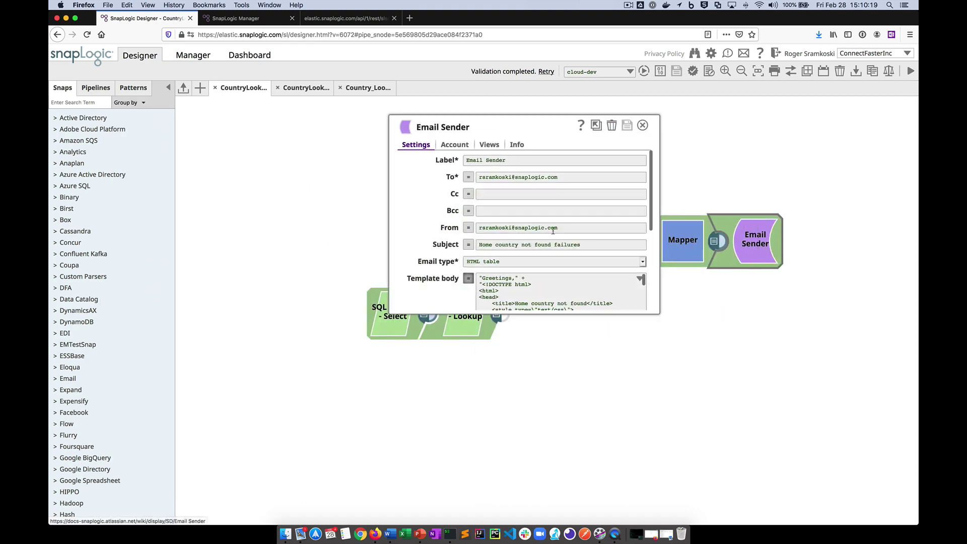
left_click_drag(389, 313, 238, 405)
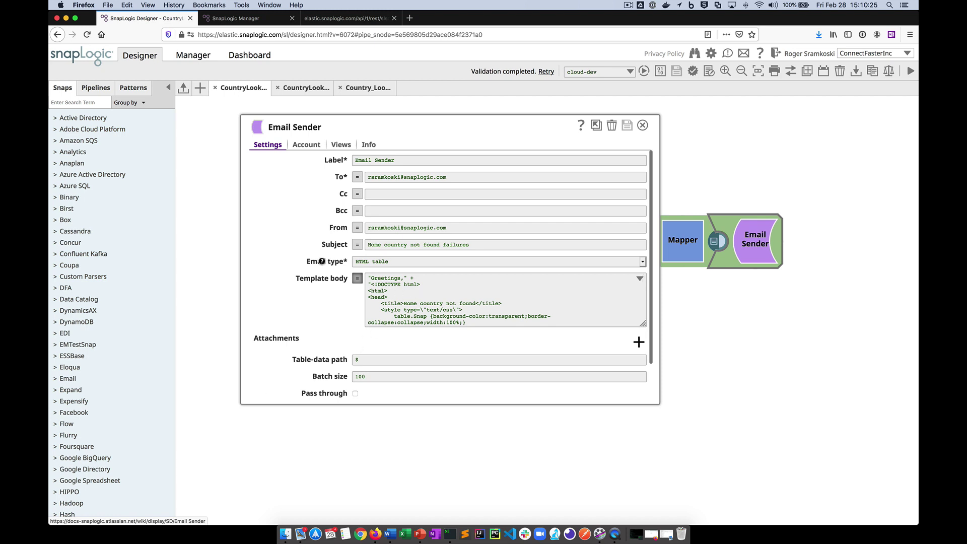
left_click(361, 262)
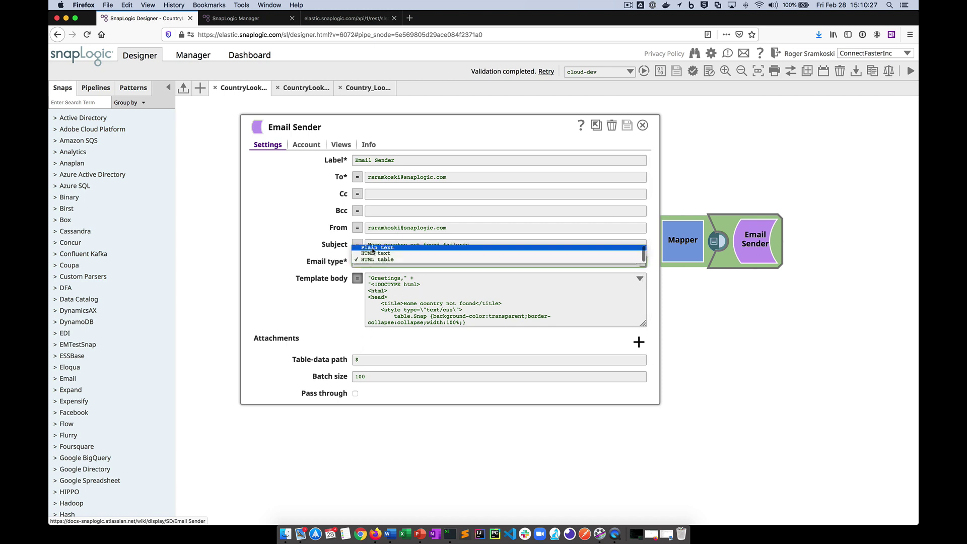
left_click(410, 296)
scroll(446, 304, "down", 3)
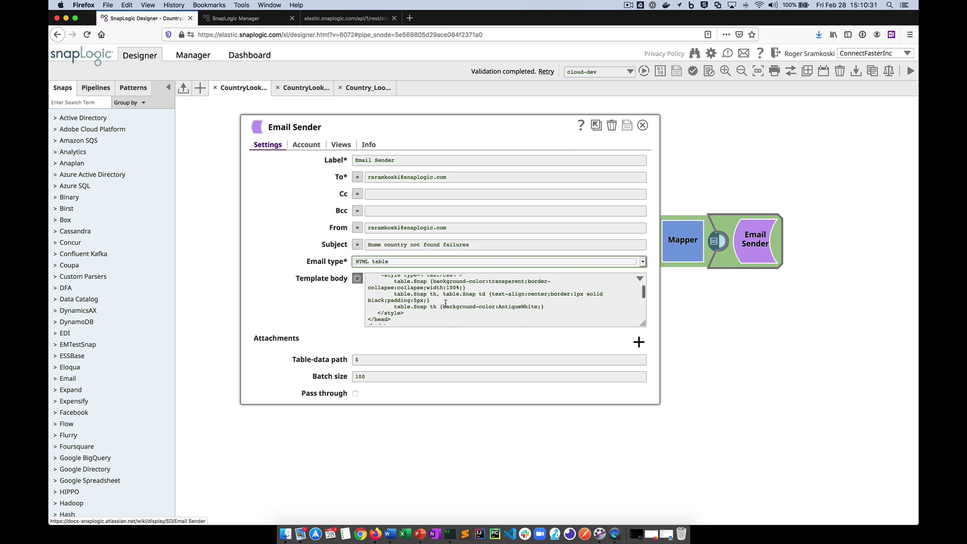
scroll(548, 314, "down", 3)
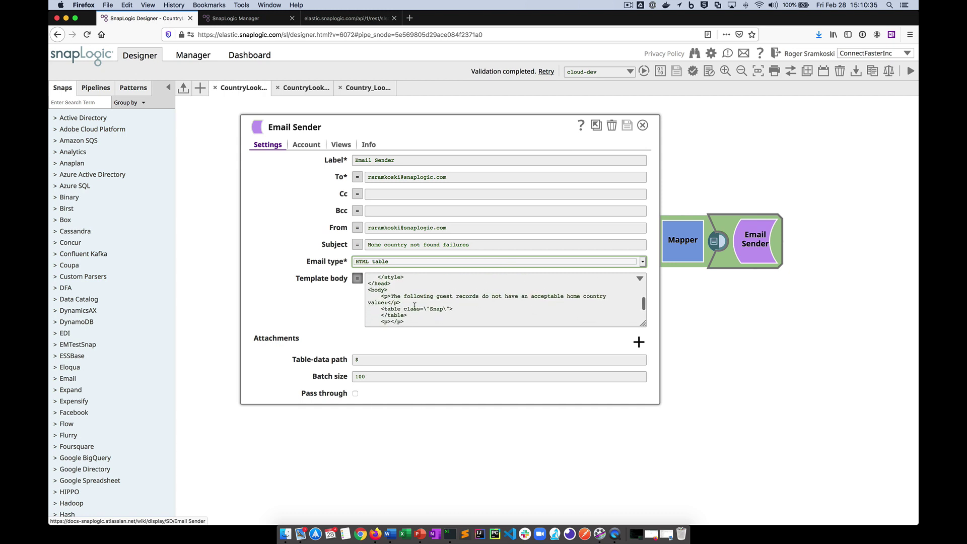
scroll(446, 309, "down", 2)
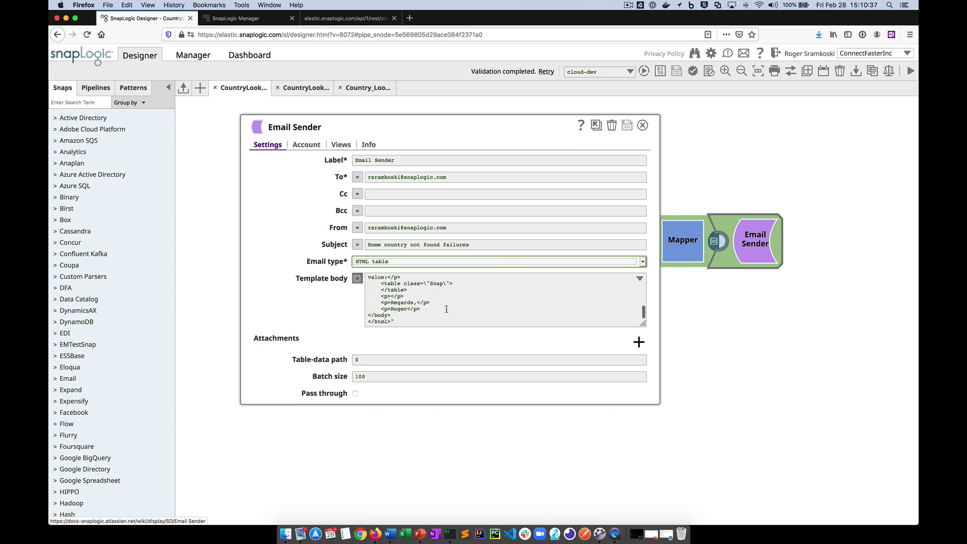
left_click(355, 359)
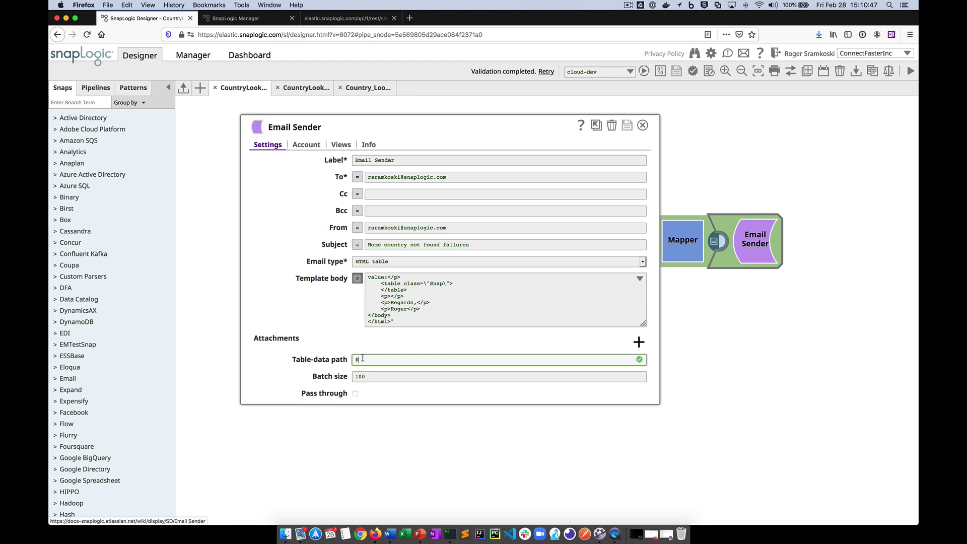
left_click(643, 125)
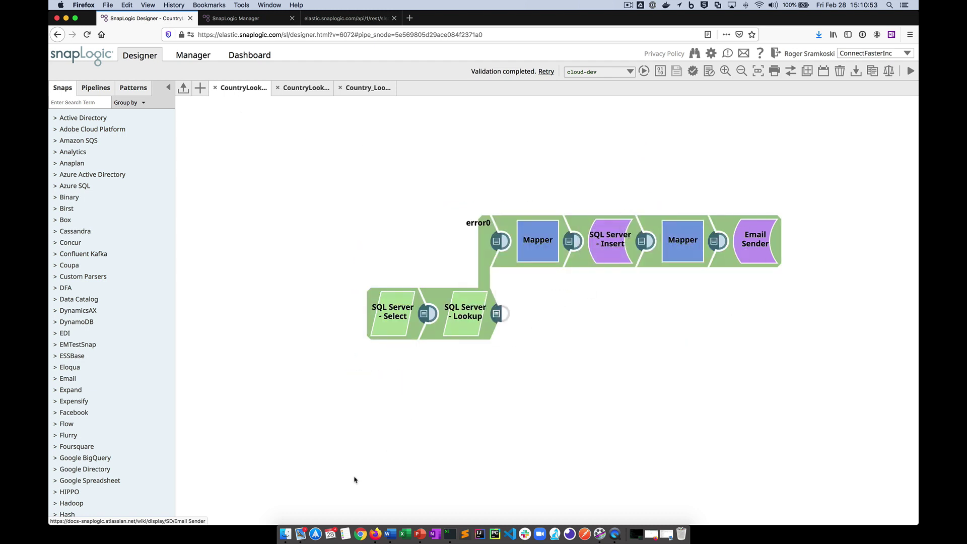
Switch to Mail and approve the U.S.A. record in the "Home country not found failures" email.
left_click(301, 534)
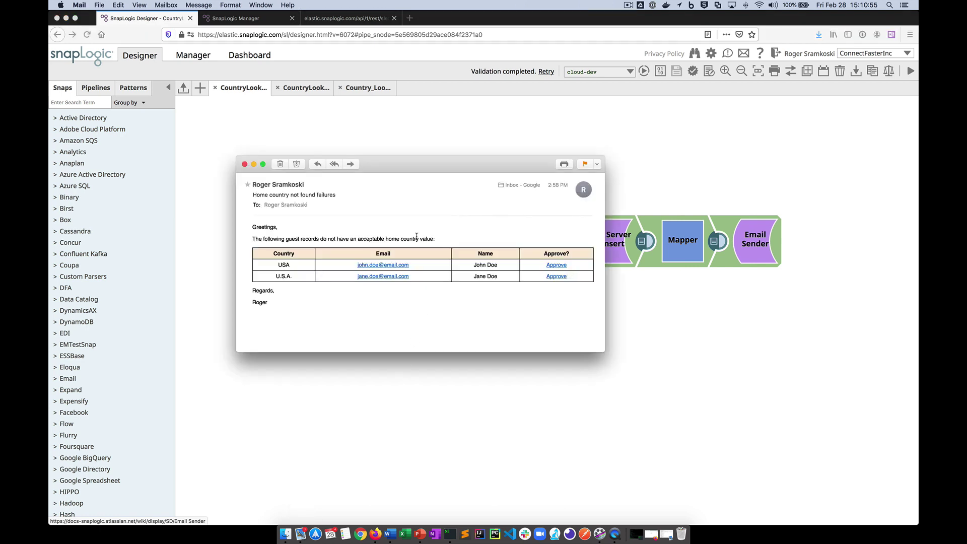
left_click_drag(423, 169, 429, 173)
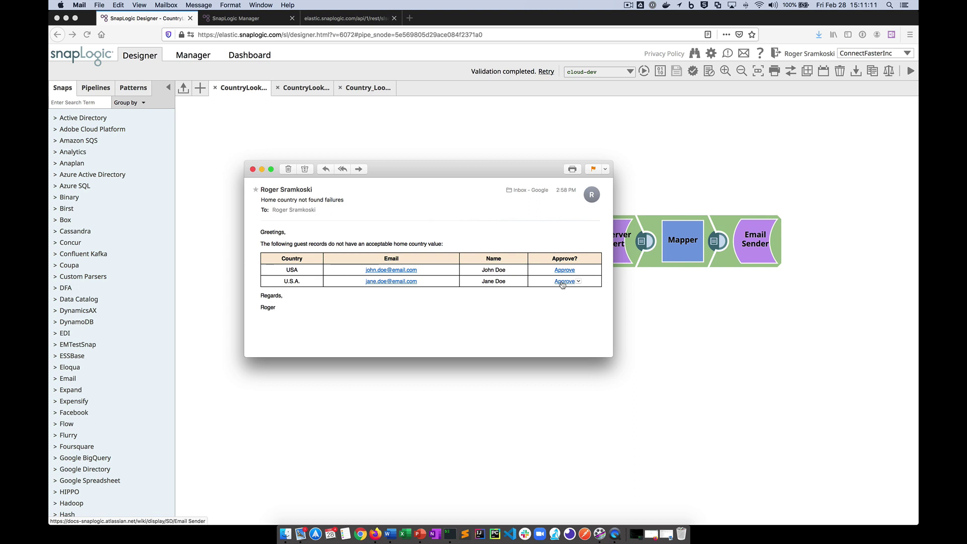
mouse_move(562, 284)
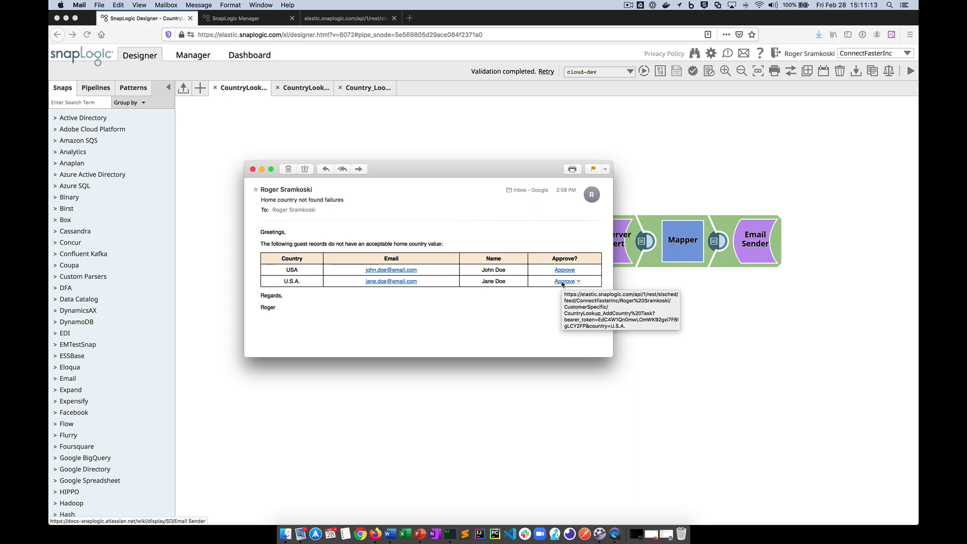
left_click(563, 282)
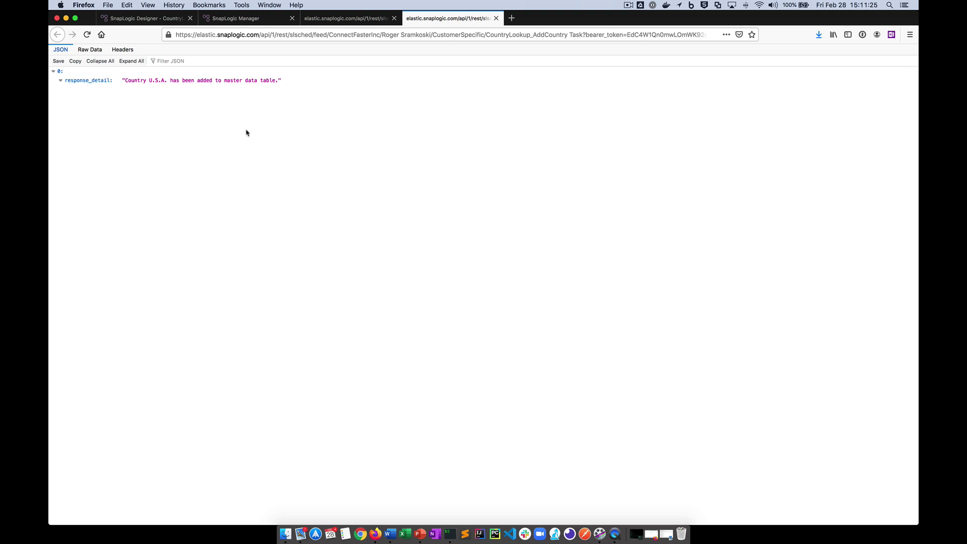
Return to SnapLogic Designer and inspect the CountryLookup_AddCountry pipeline's parameters and its first Mapper's country mapping.
left_click(170, 19)
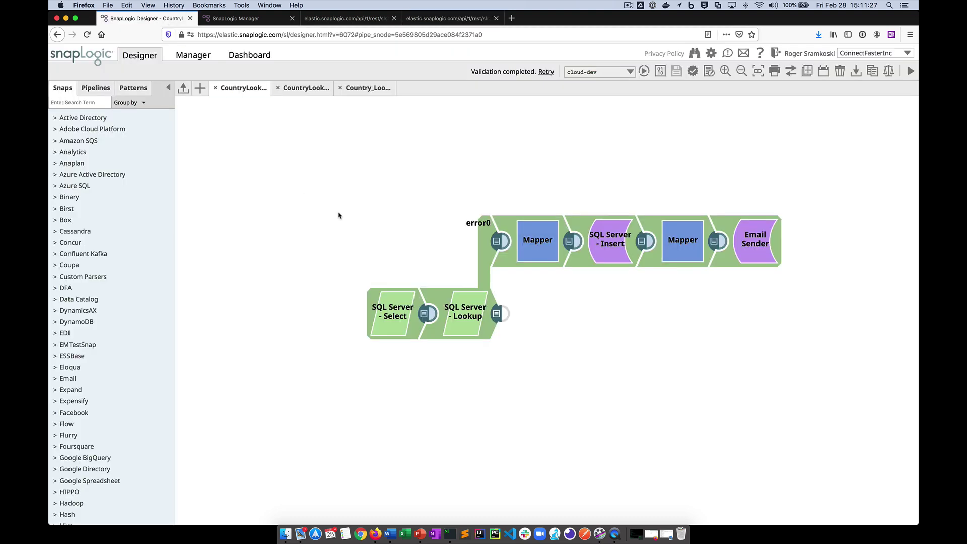
left_click(306, 94)
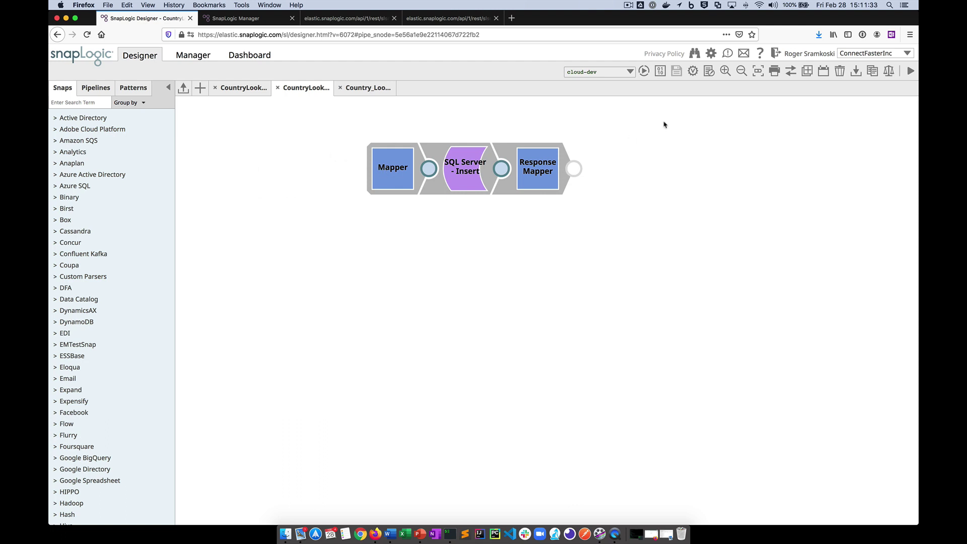
left_click(708, 75)
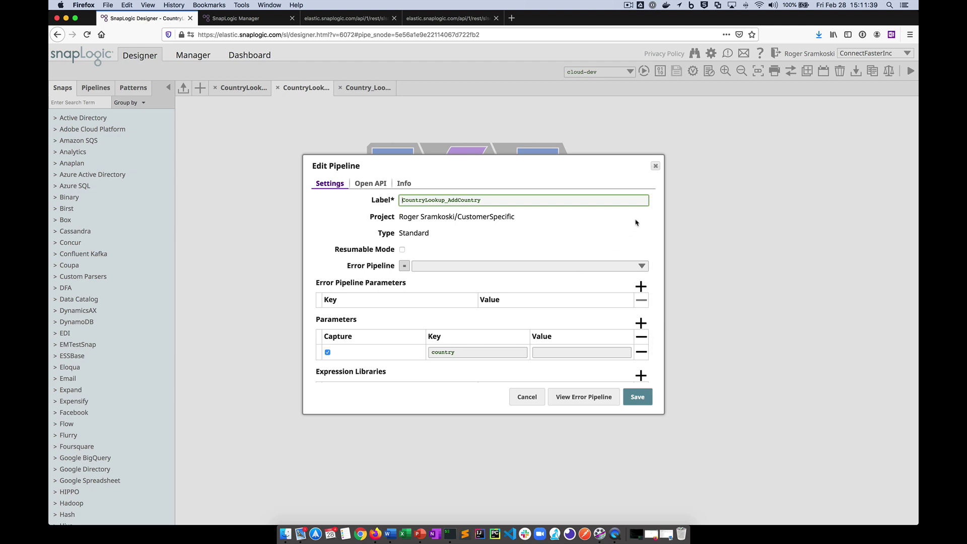
left_click(655, 166)
left_click(398, 169)
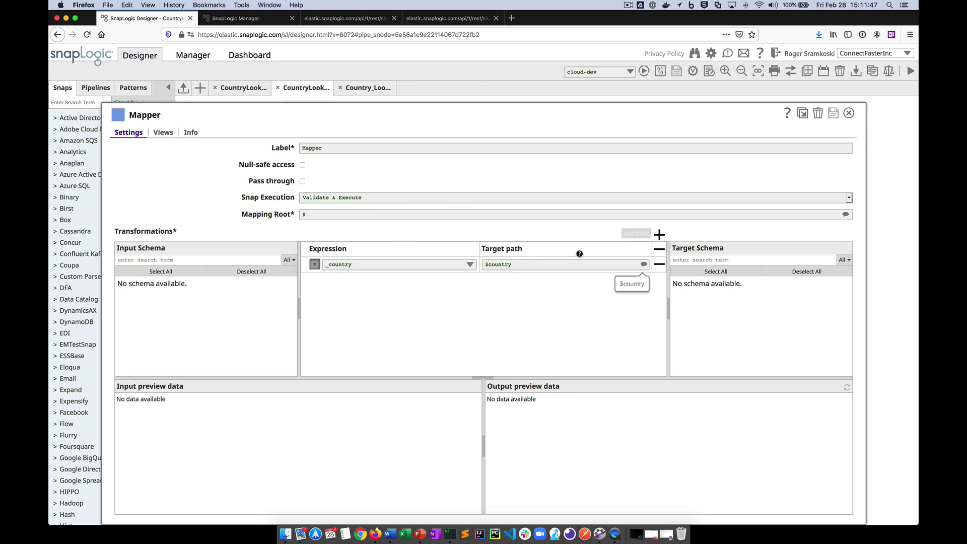
left_click(848, 114)
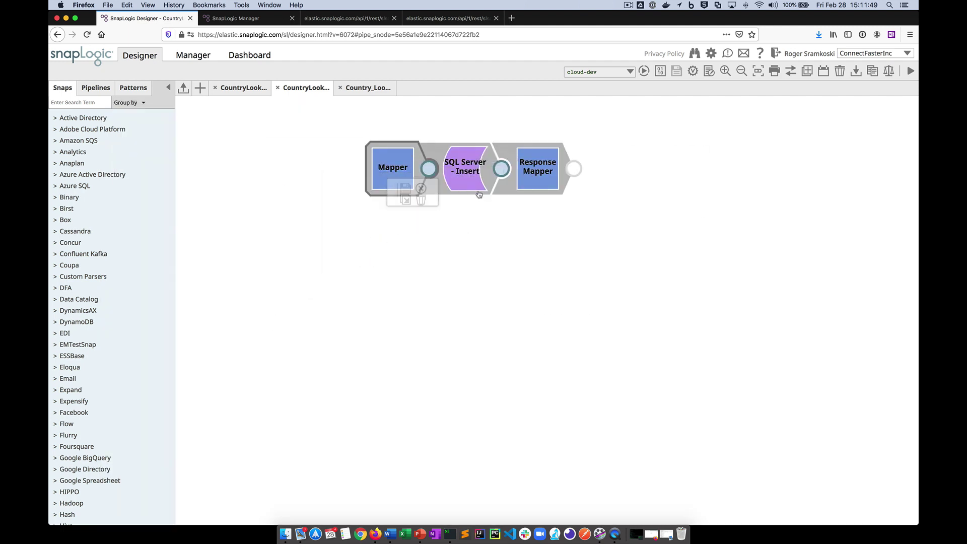
Check the table settings and the input and output views of the SQL Server - Insert snap in the CountryLookup_AddCountry pipeline.
left_click(460, 185)
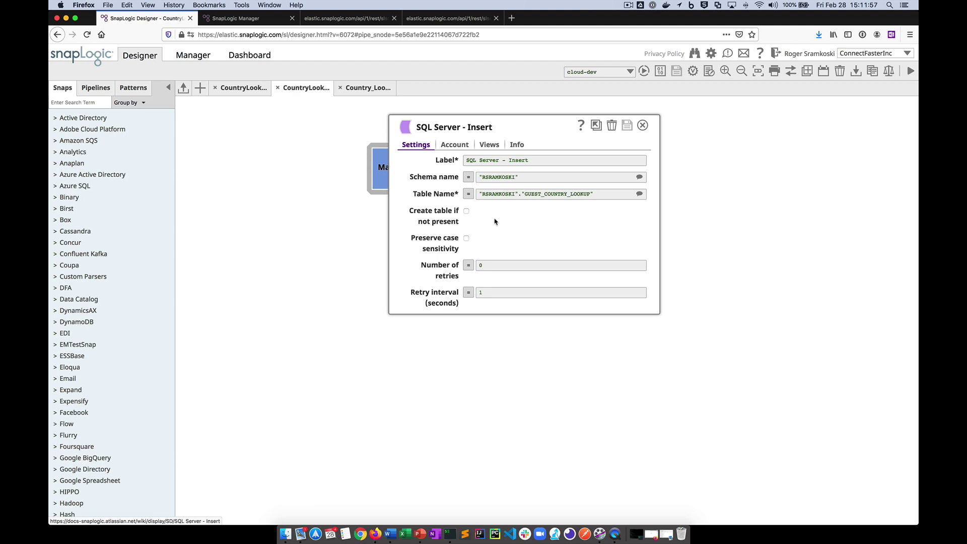
left_click(489, 145)
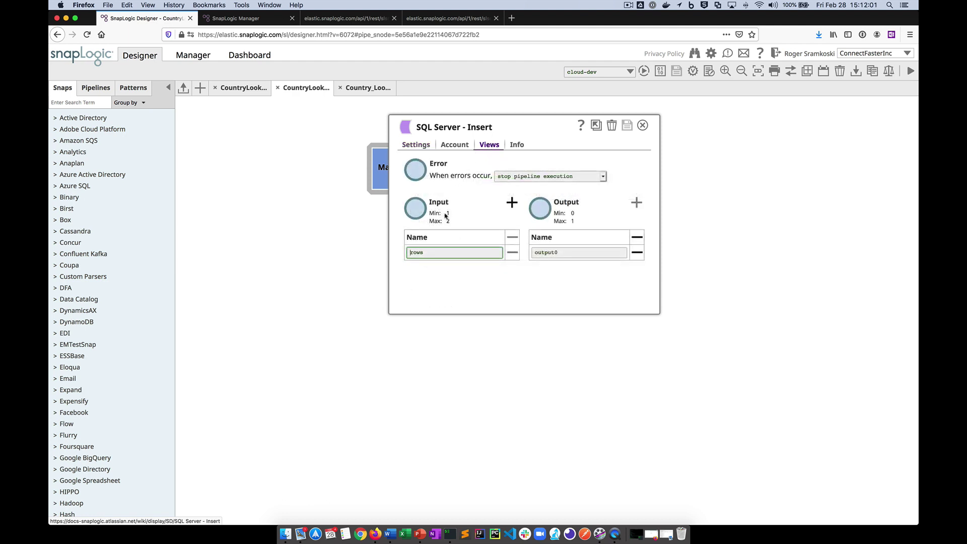
left_click(643, 126)
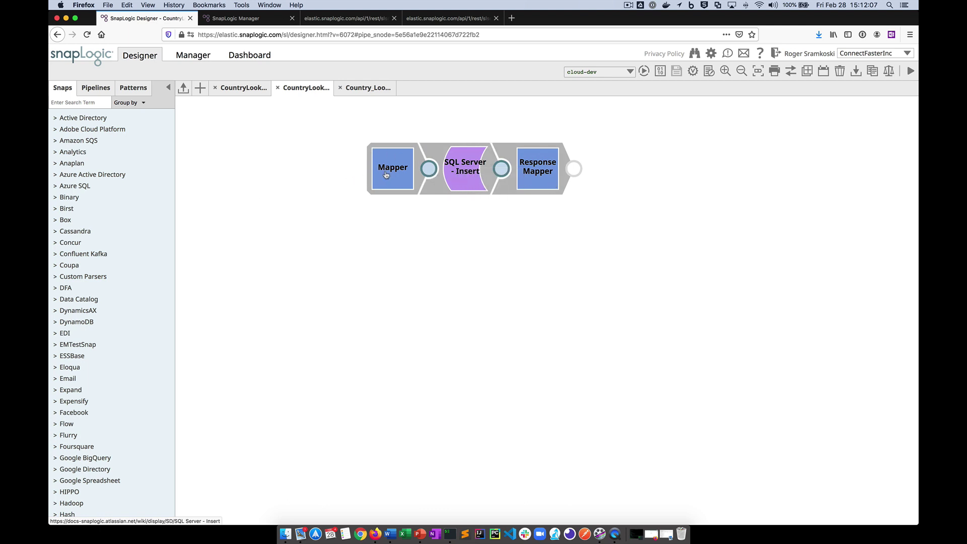
Read the Response Mapper's full response_detail expression, and return to the country lookup pipeline with the error path.
left_click(535, 177)
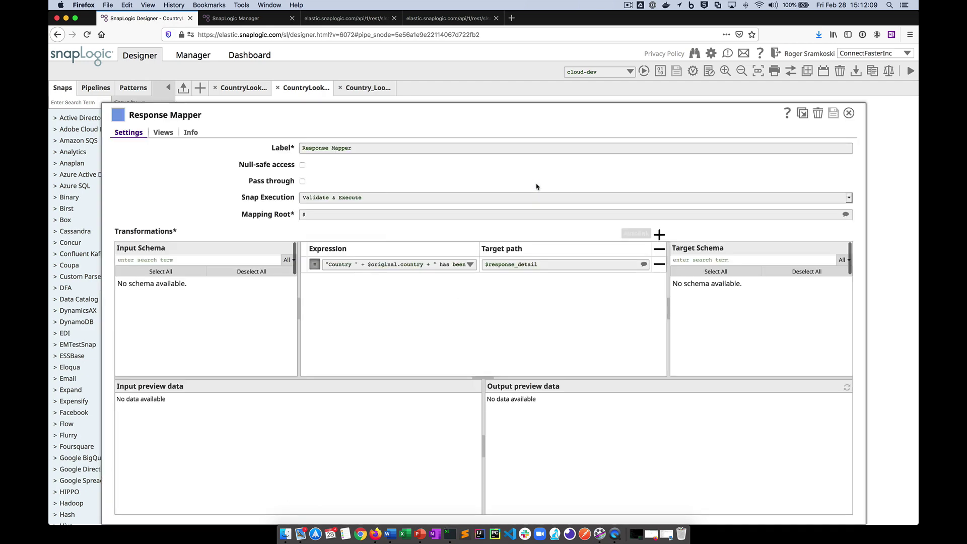
left_click(471, 266)
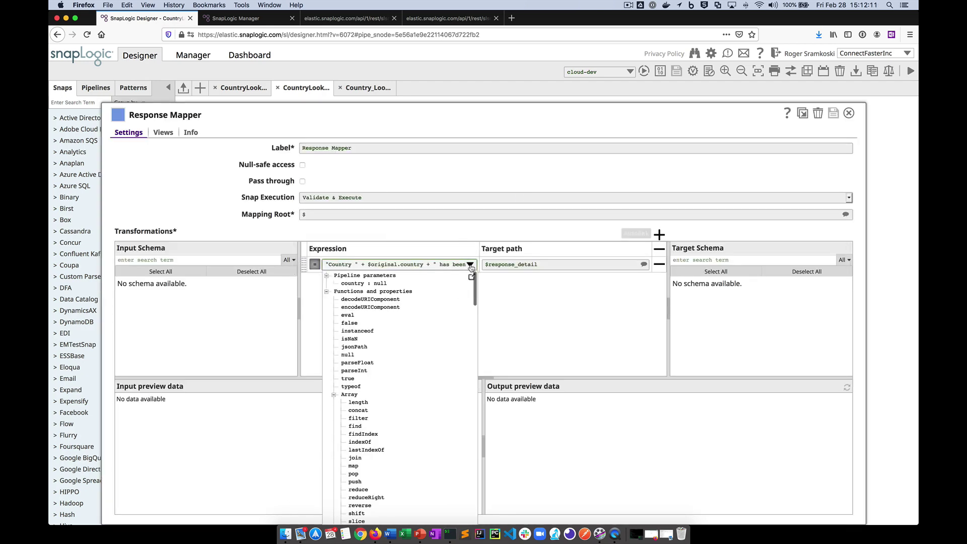
left_click(470, 278)
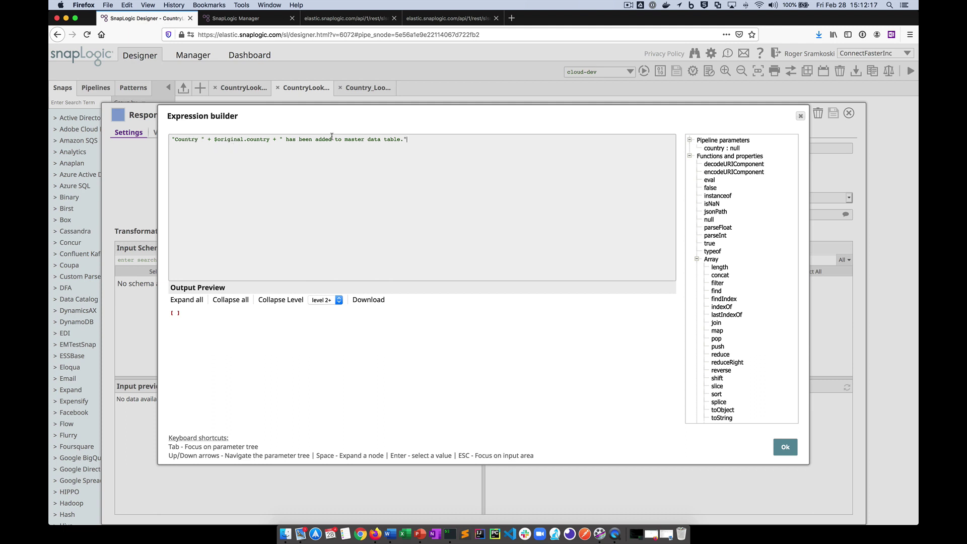
left_click(800, 119)
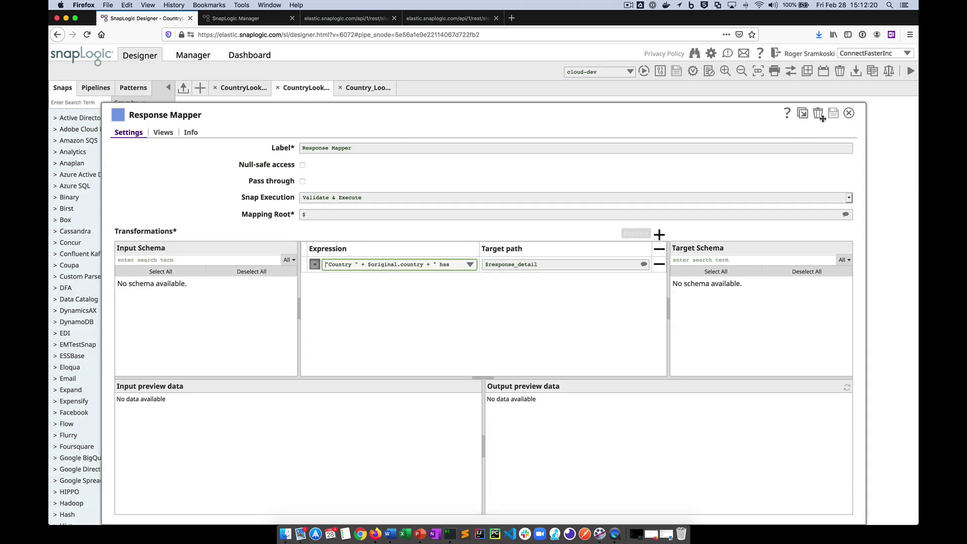
left_click(849, 113)
left_click(246, 93)
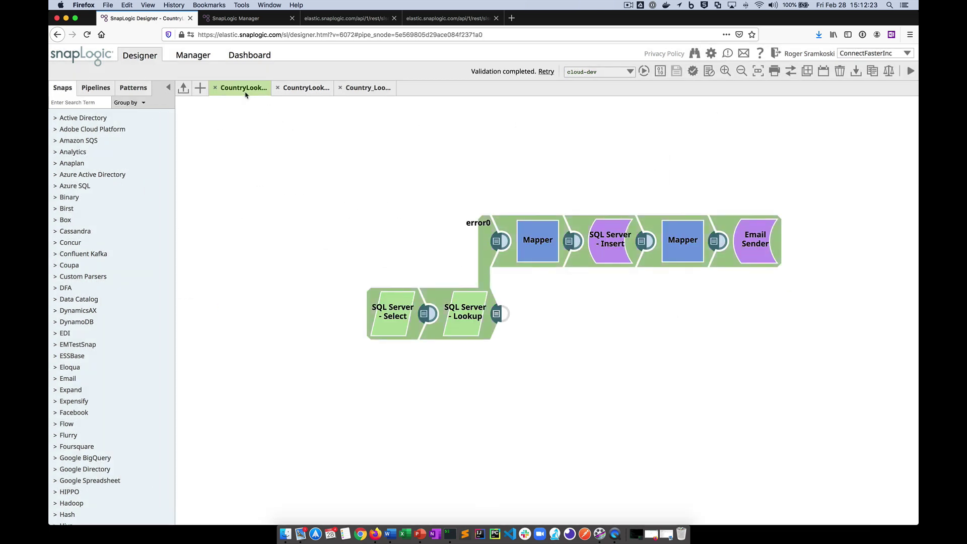